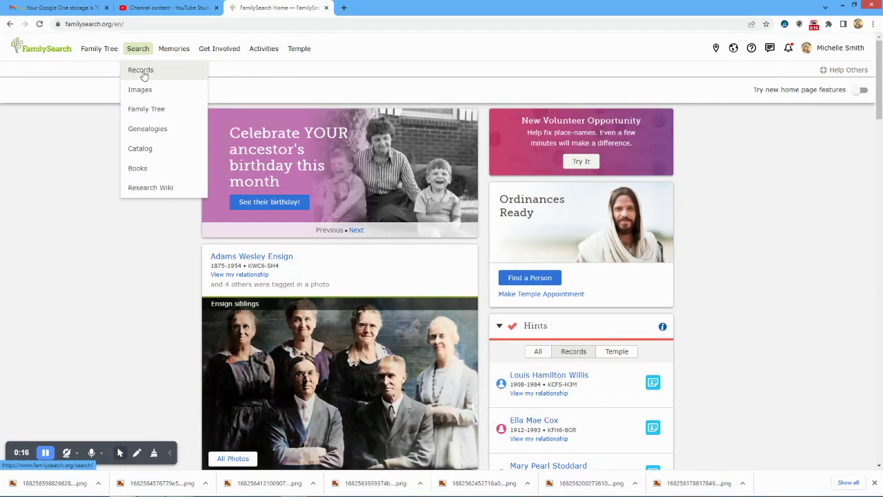
Open the historical records search and enter the ancestor's first and last names
click(141, 72)
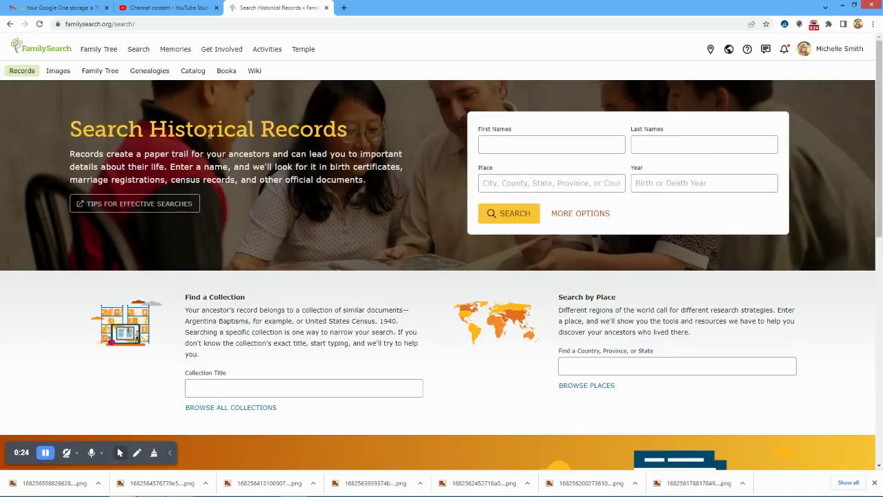
click(489, 144)
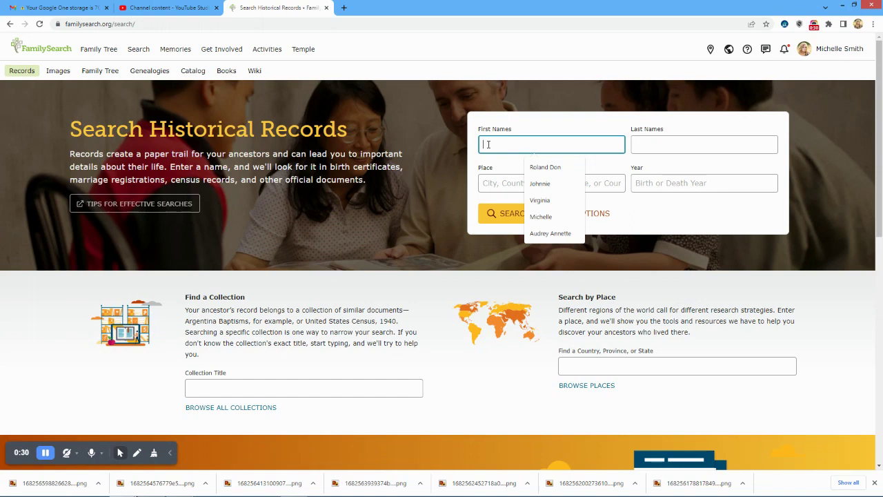
click(541, 168)
click(644, 142)
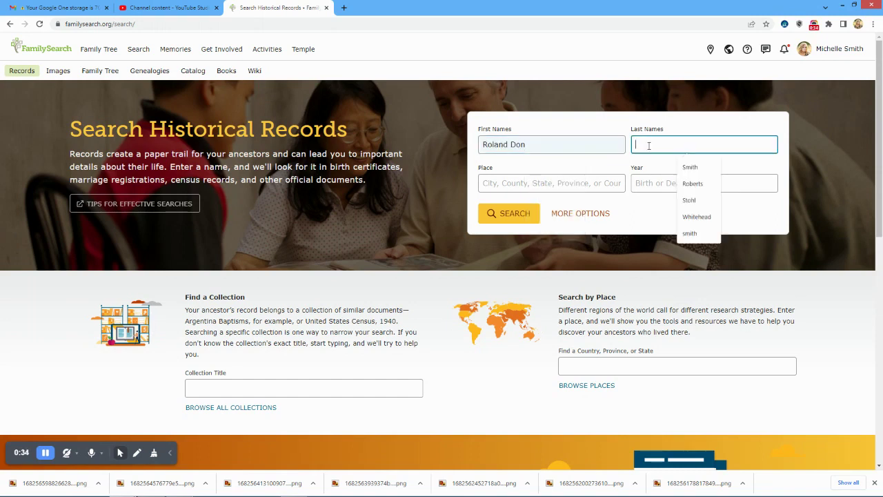
click(690, 164)
Set the place to Arizona, United States and the year to 1911, and run the records search
click(488, 182)
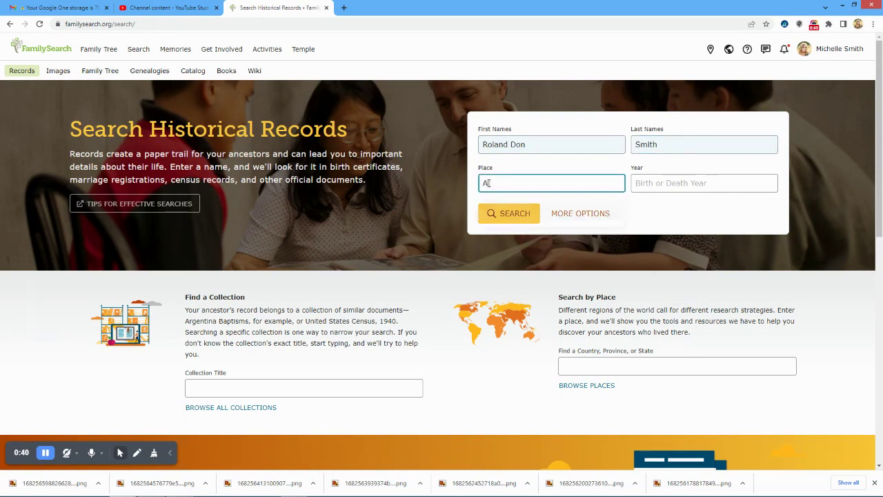
text(Arizona)
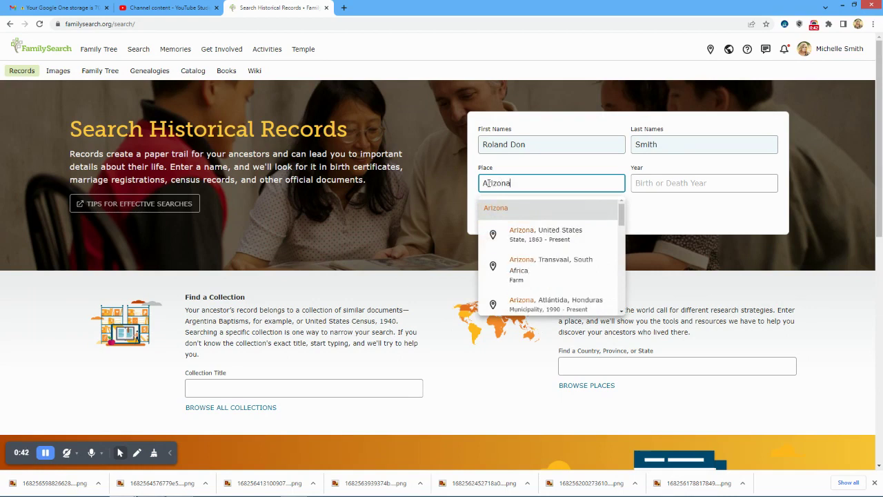
click(517, 239)
click(656, 185)
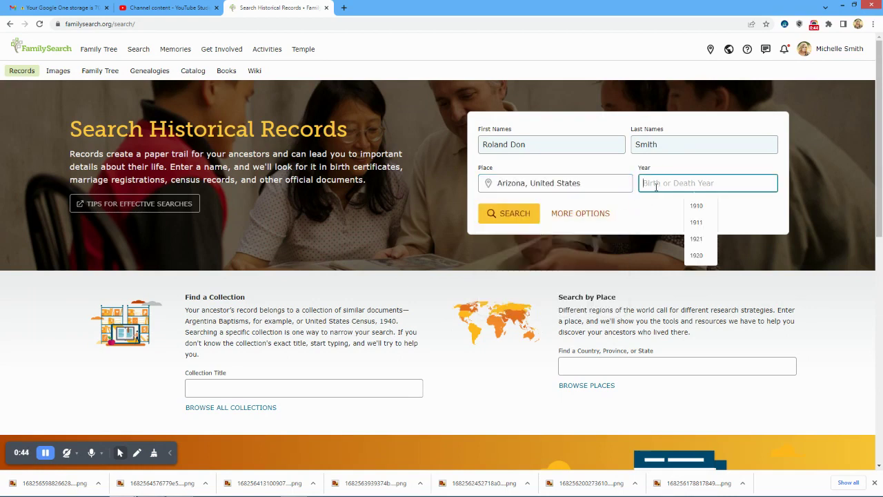
click(686, 205)
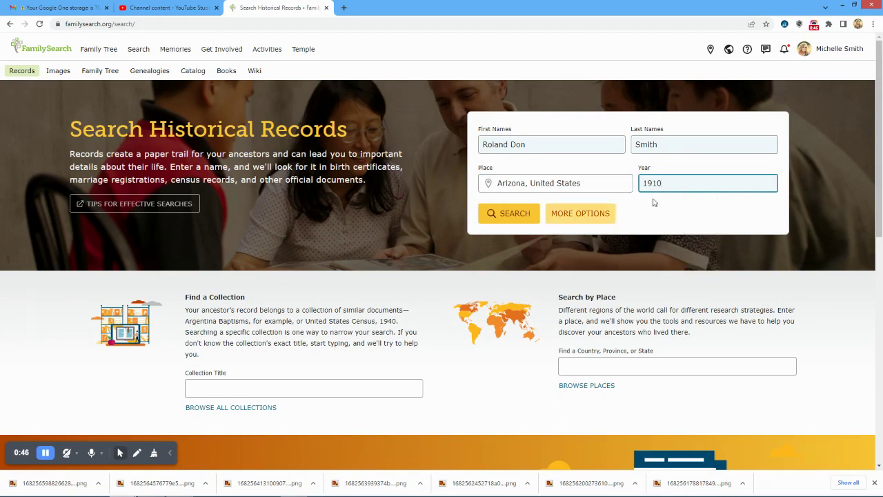
key(BackSpace)
text(1)
click(508, 215)
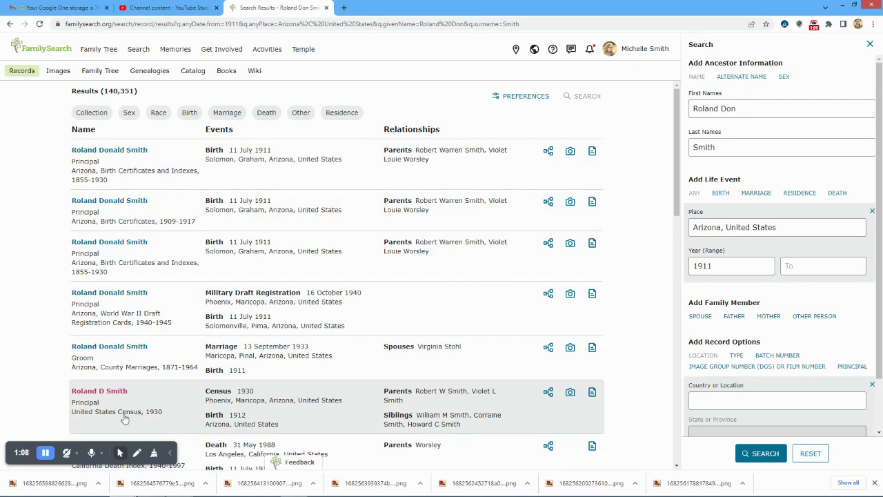
Filter the results to the United States Census collections for 1920, 1930, 1940 and 1950
click(91, 114)
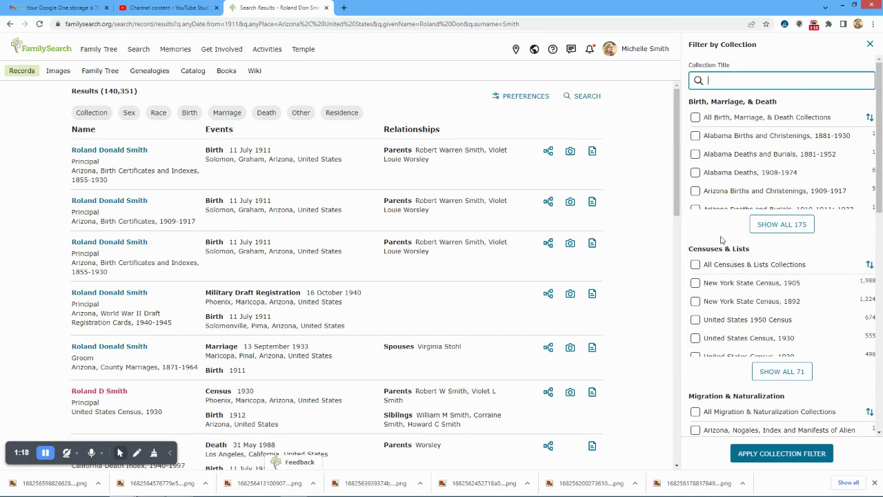
click(778, 373)
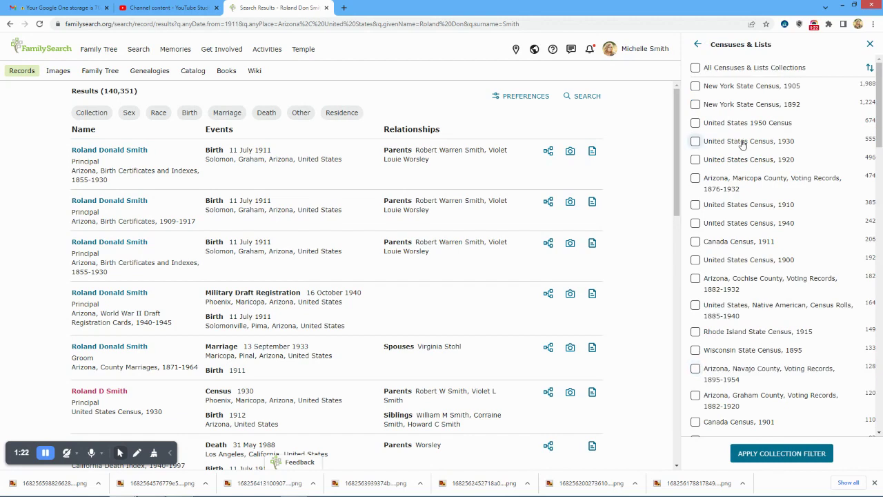
click(696, 159)
click(696, 223)
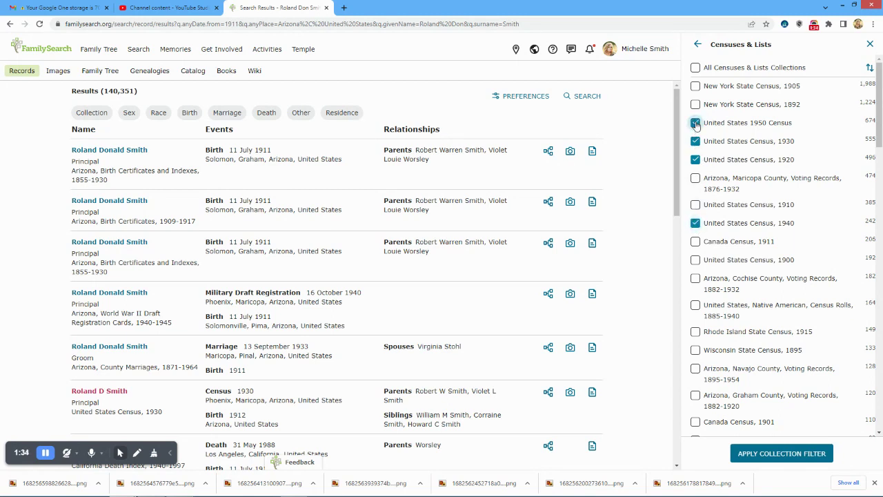
click(753, 454)
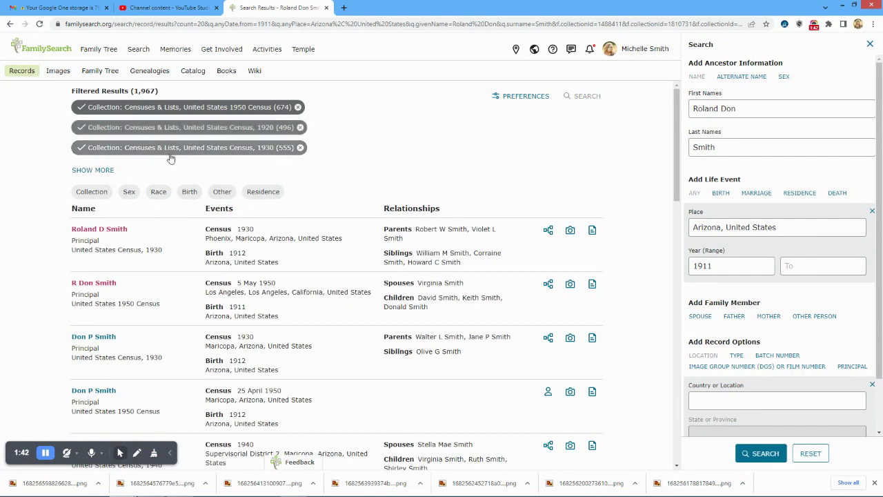
Open the ancestor's matching 1940 census record from Maricopa, Arizona, and view its original document
scroll(365, 161, down, 1)
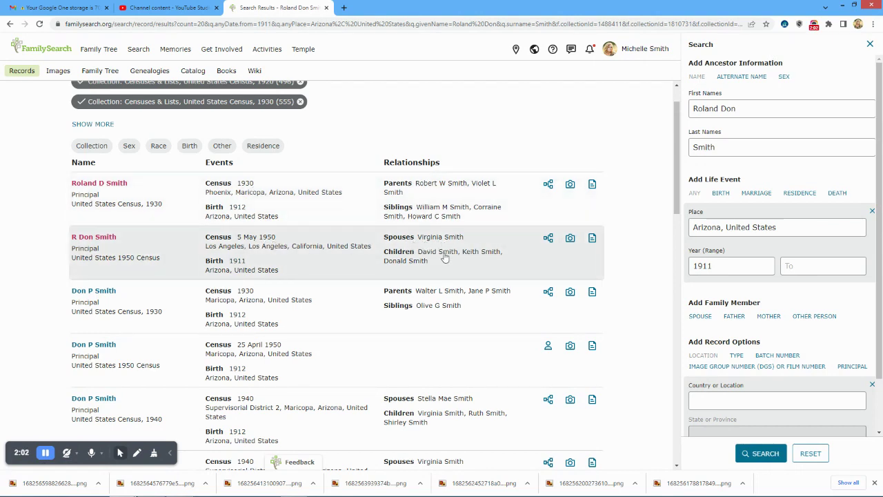
scroll(303, 254, down, 1)
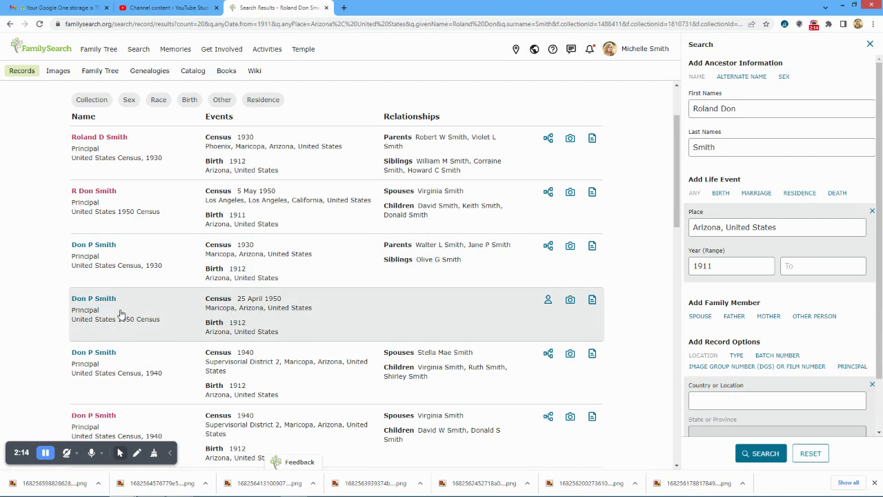
scroll(154, 280, down, 1)
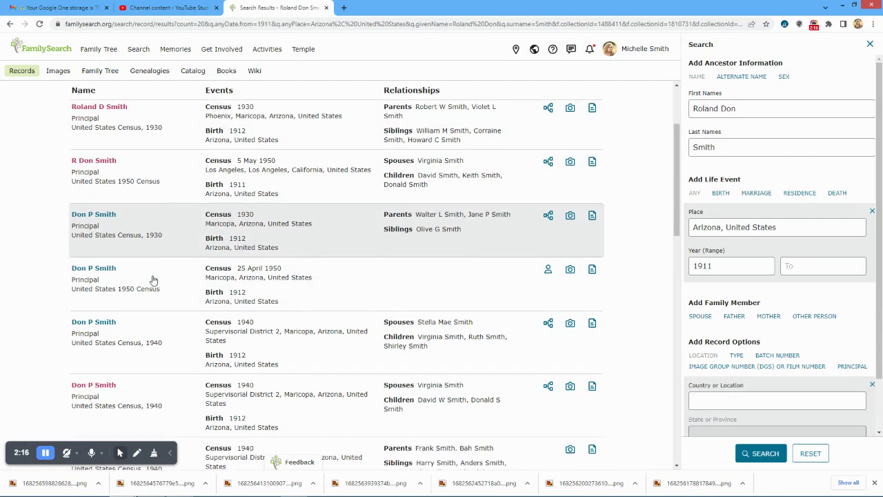
scroll(145, 314, down, 2)
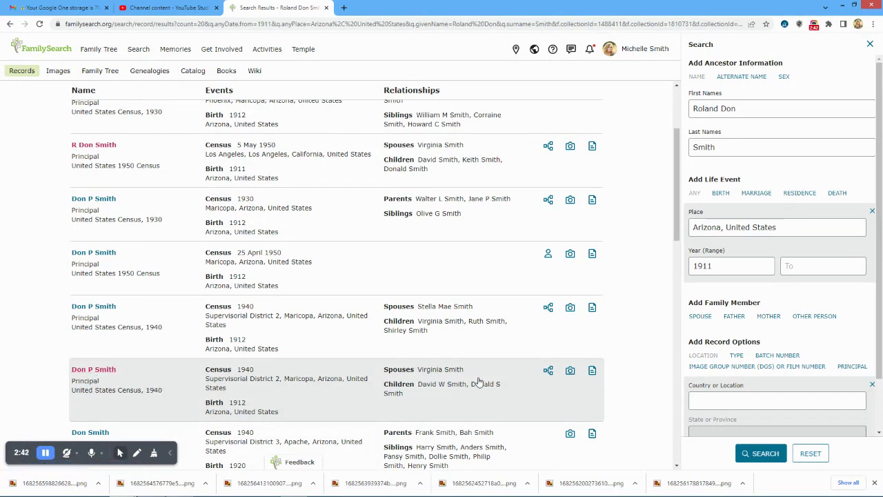
click(595, 374)
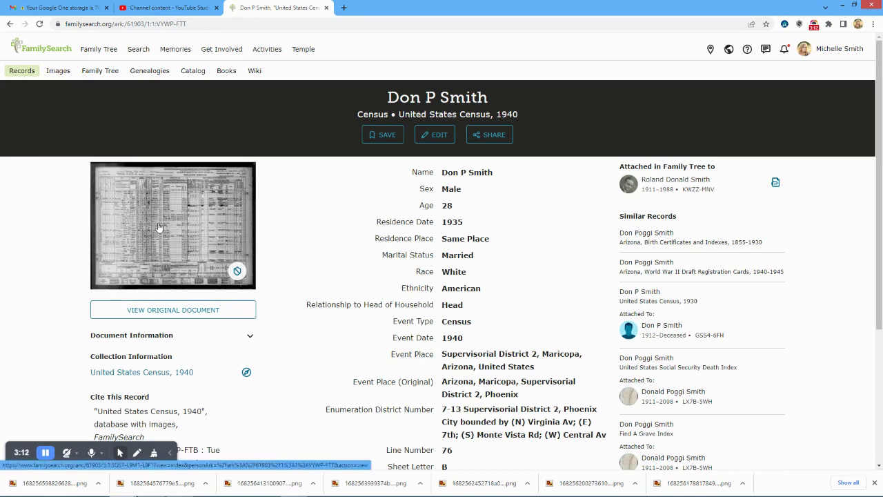
click(170, 311)
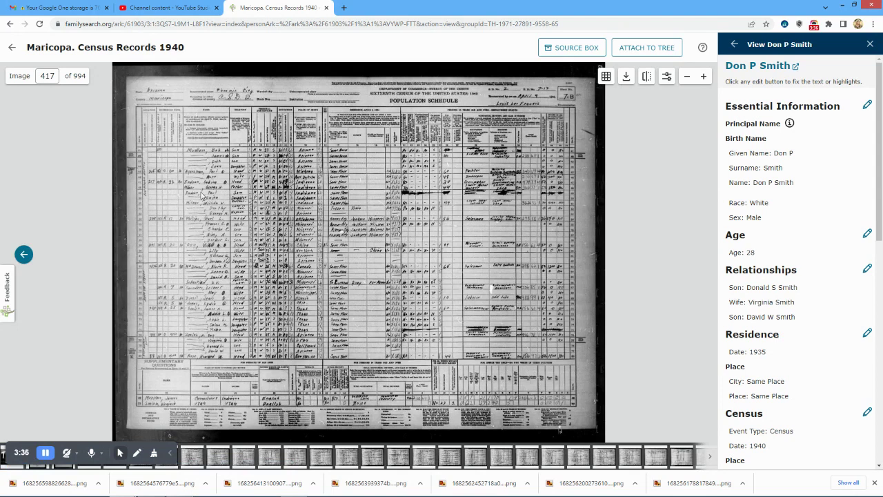
Examine the ancestor's household lines near the end of the 1940 census sheet, and return to the filtered results
scroll(201, 196, up, 3)
scroll(183, 216, up, 2)
drag(125, 307, 189, 159)
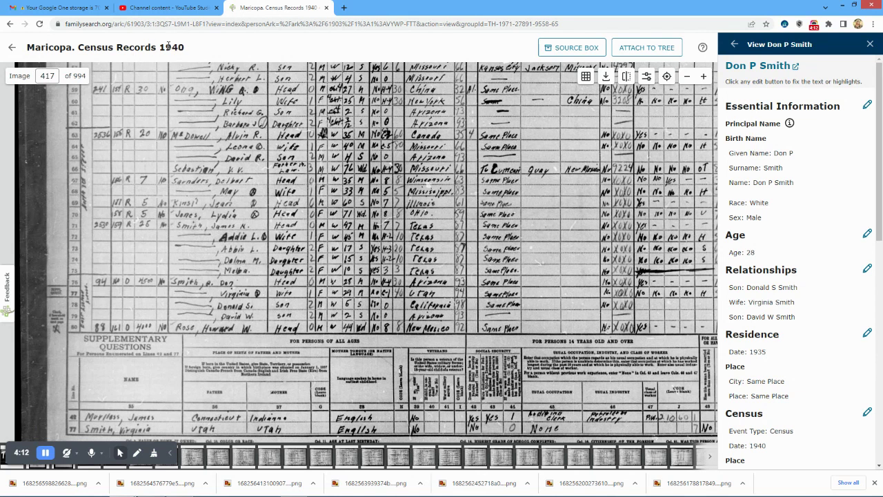
click(10, 25)
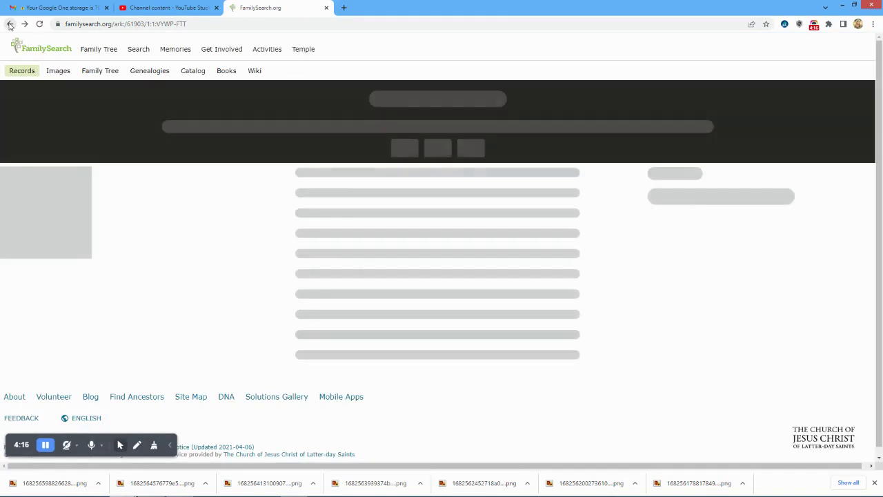
click(9, 24)
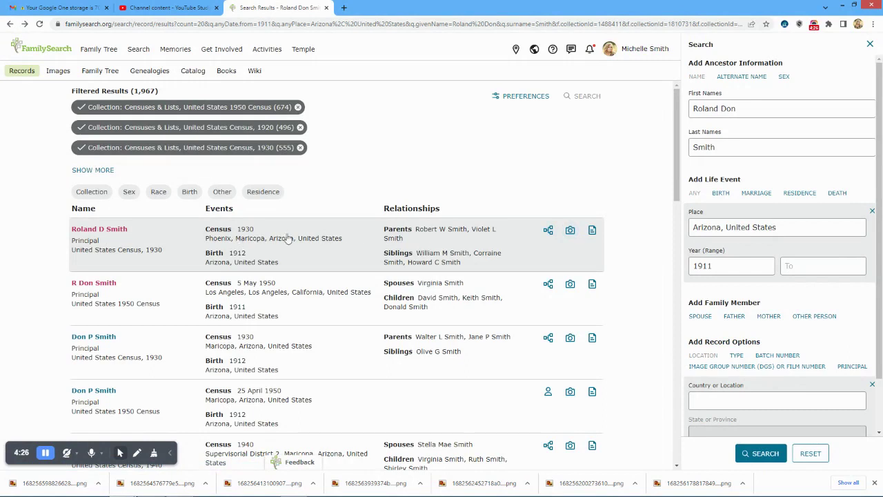
Open the ancestor's 1930 Phoenix census record, examine the family's lines on the original image, and return to the results
click(593, 232)
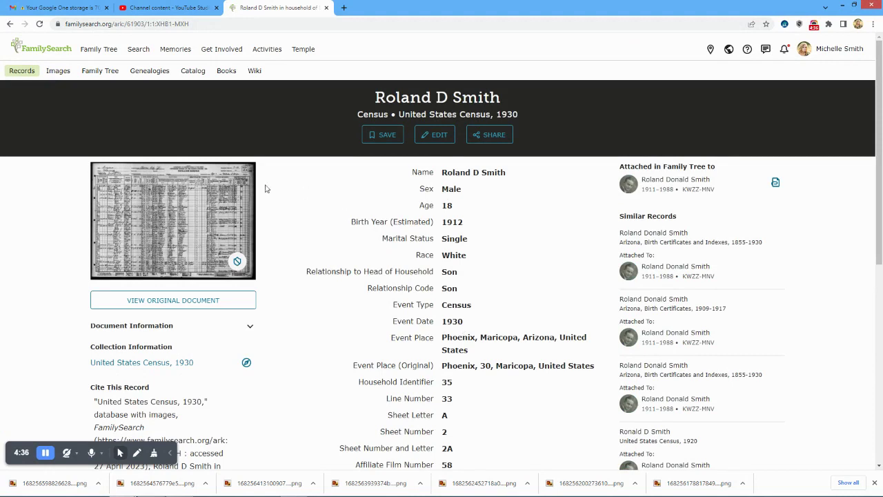
click(152, 229)
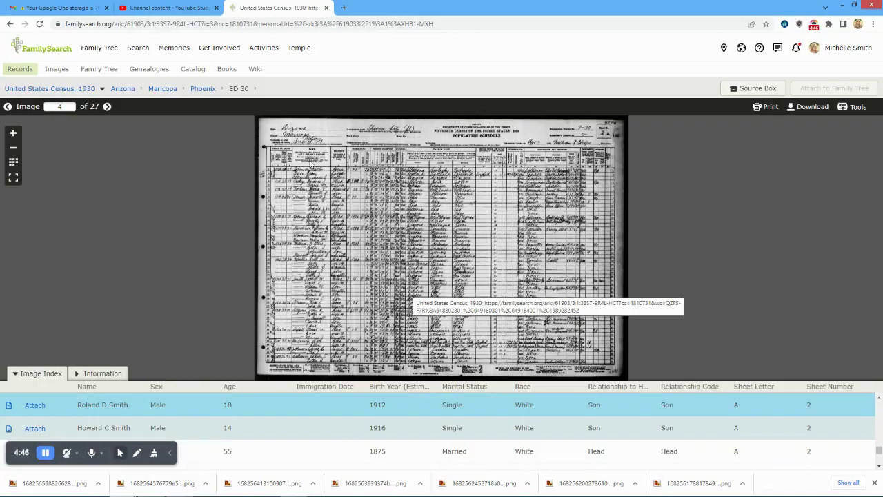
scroll(307, 230, up, 5)
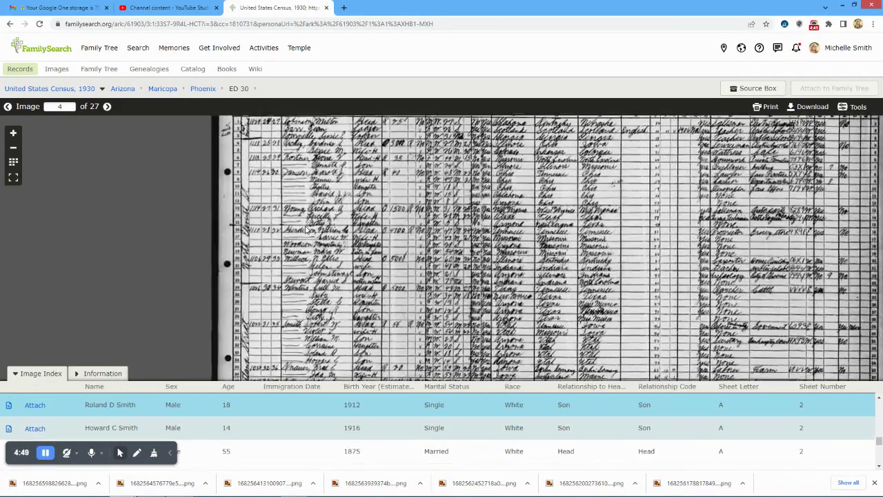
drag(307, 230, 309, 151)
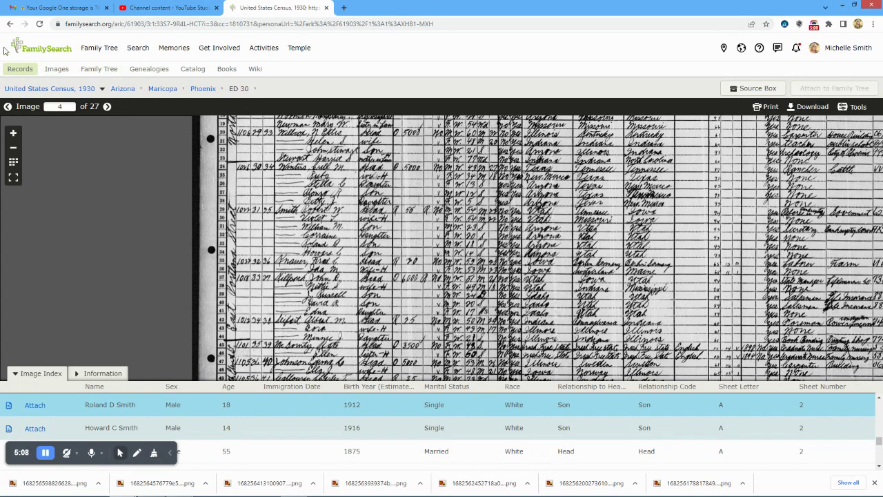
click(10, 27)
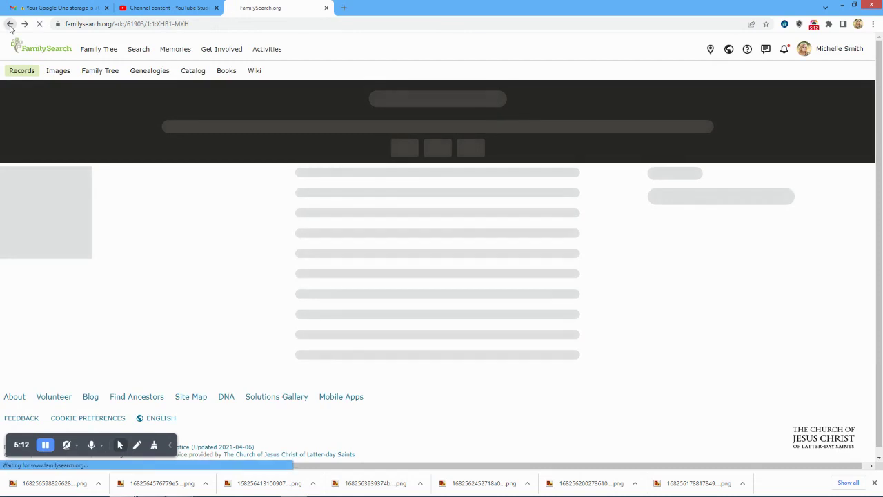
click(10, 27)
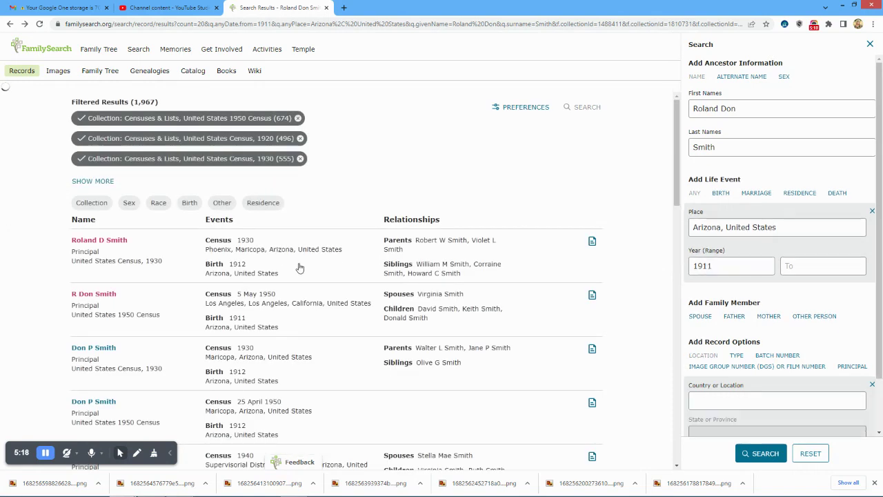
Open the original image of the ancestor's 1950 census record from Los Angeles, California
scroll(329, 235, down, 1)
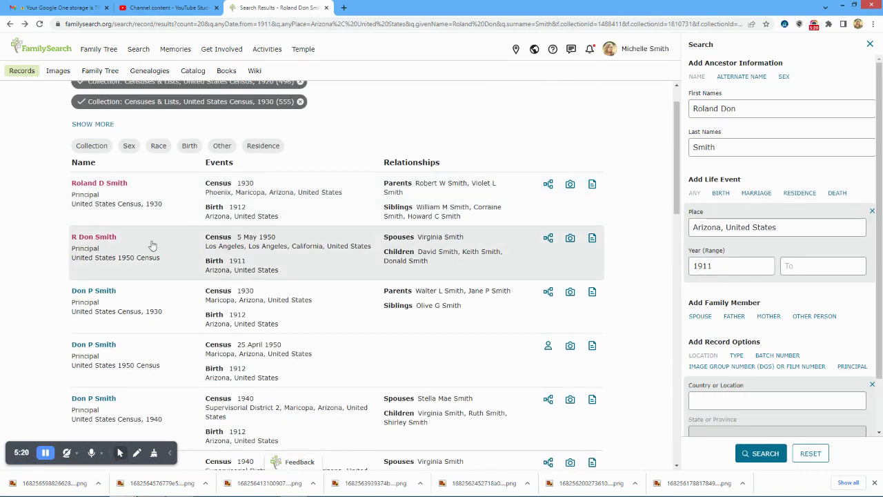
click(571, 242)
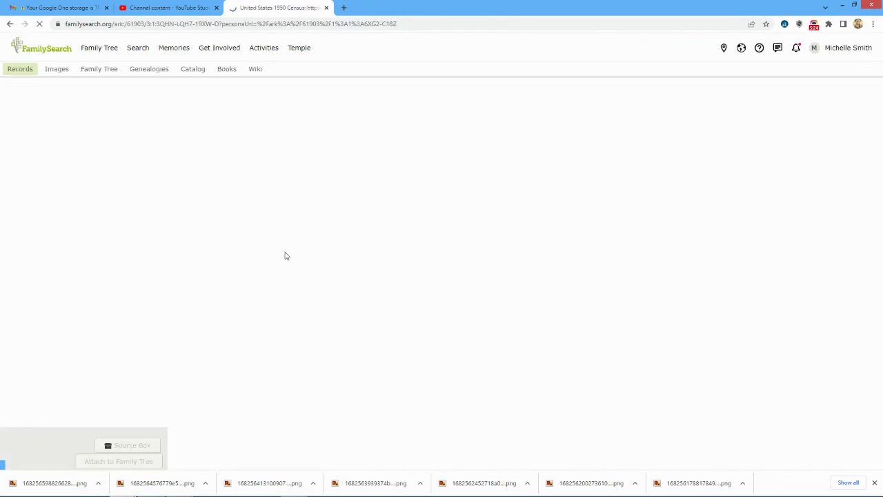